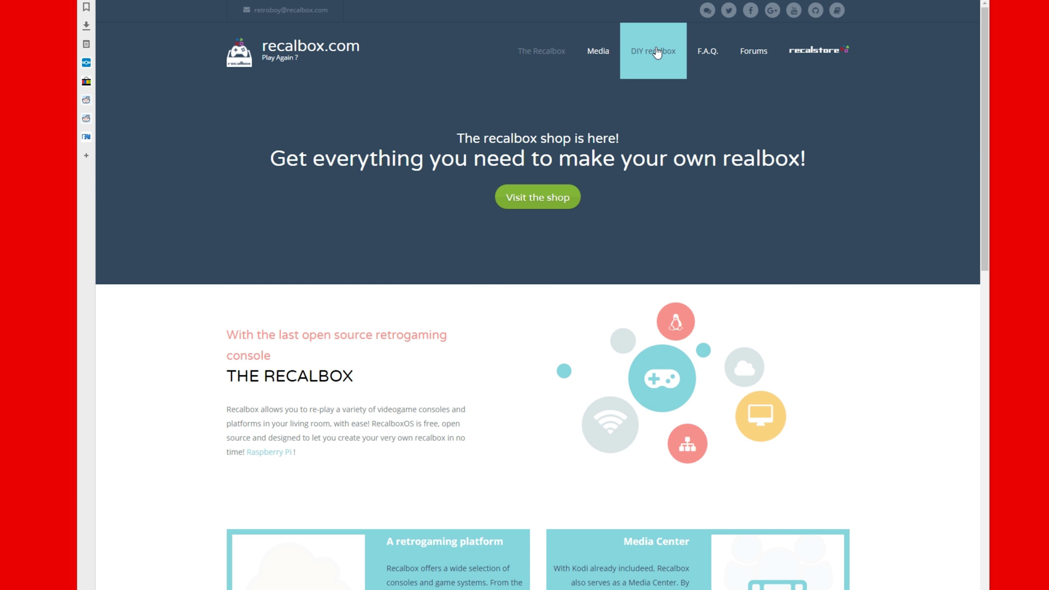
Go from recalbox.com's DIY guide to the GitHub recalboxOS 4.0.0 releases page.
{"action": "left_click", "coordinate": [656, 51]}
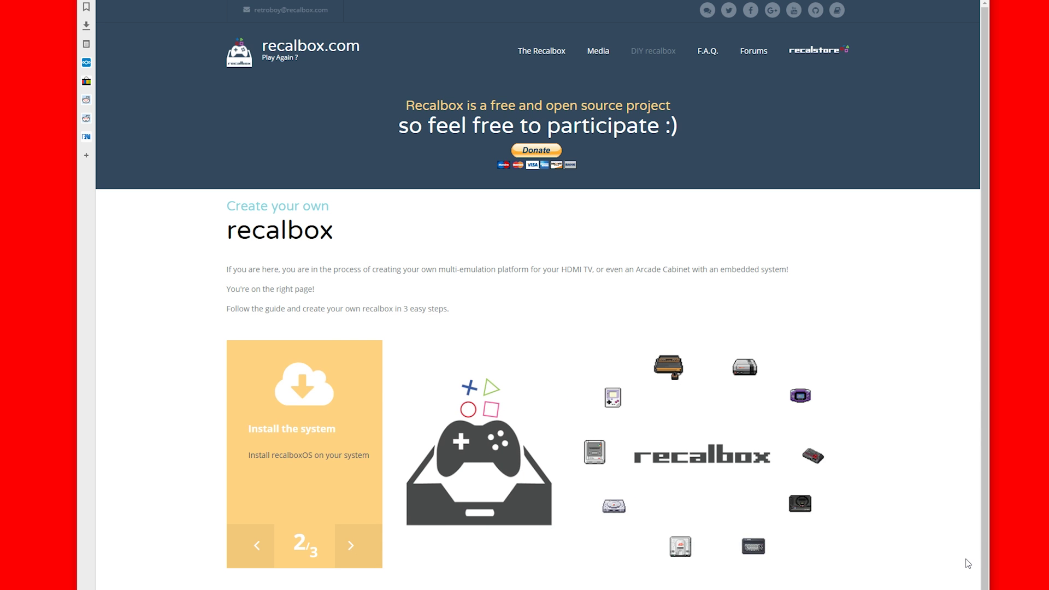
{"action": "scroll", "coordinate": [967, 563], "scroll_direction": "down", "scroll_amount": 2}
{"action": "scroll", "coordinate": [967, 563], "scroll_direction": "down", "scroll_amount": 3}
{"action": "scroll", "coordinate": [967, 563], "scroll_direction": "down", "scroll_amount": 1}
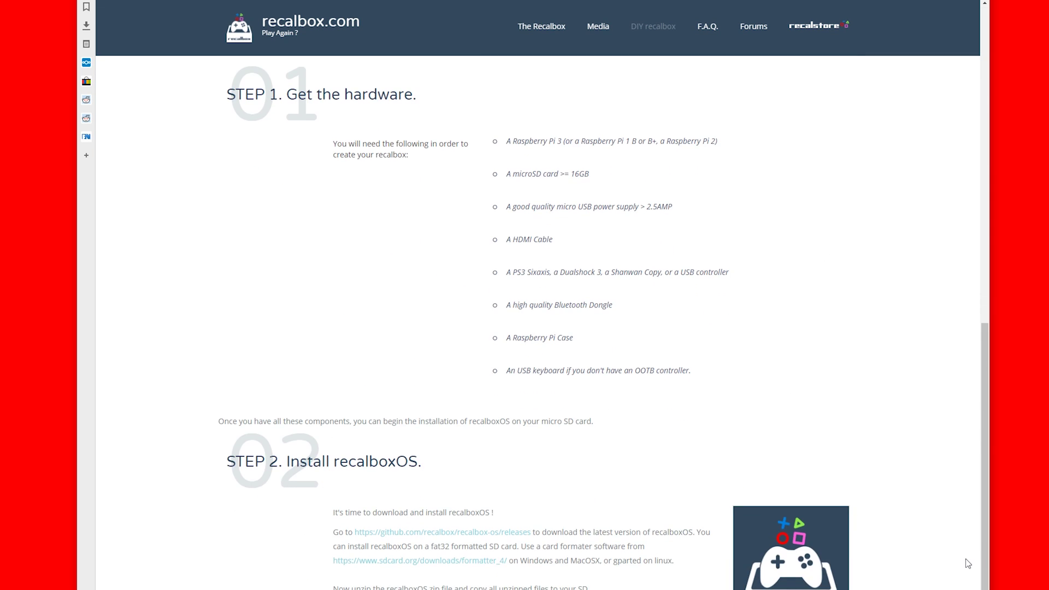
{"action": "scroll", "coordinate": [967, 563], "scroll_direction": "down", "scroll_amount": 2}
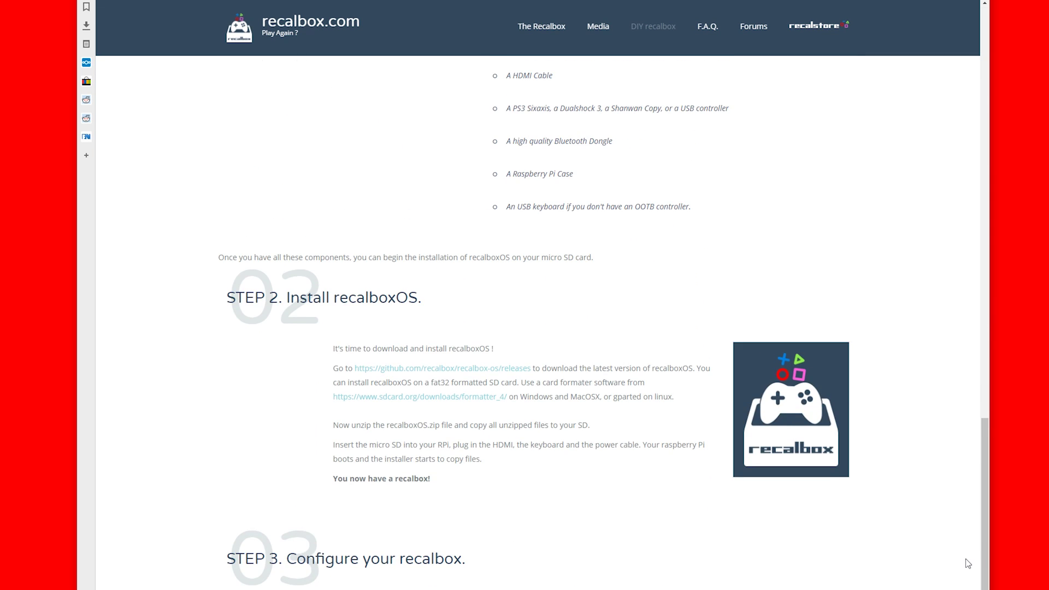
{"action": "left_click", "coordinate": [473, 371]}
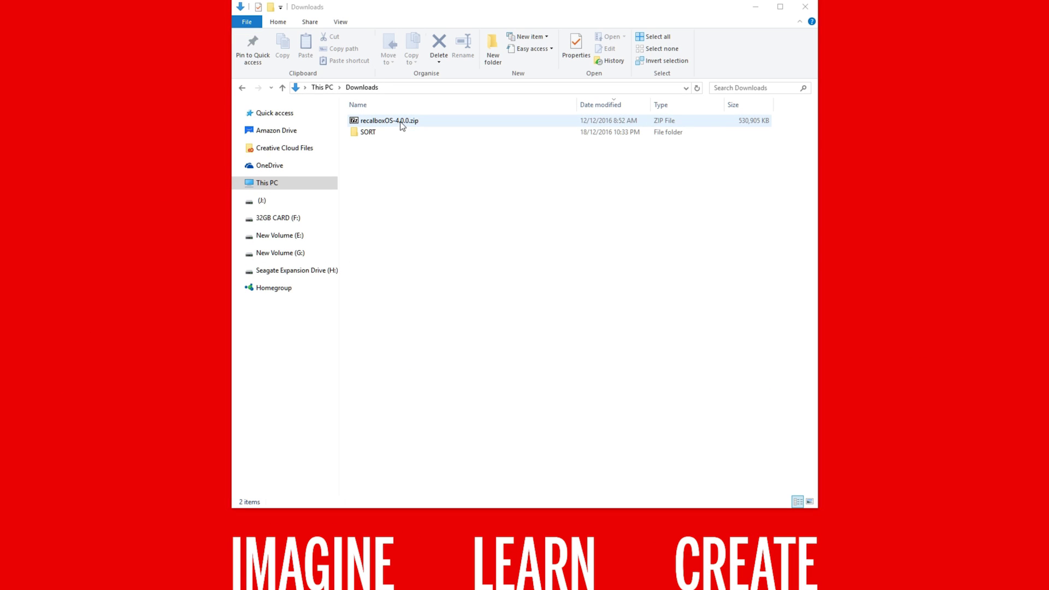
Extract the recalboxOS zip with 7-Zip into a recalboxOS-4.0.0 folder and open it.
{"action": "right_click", "coordinate": [400, 122]}
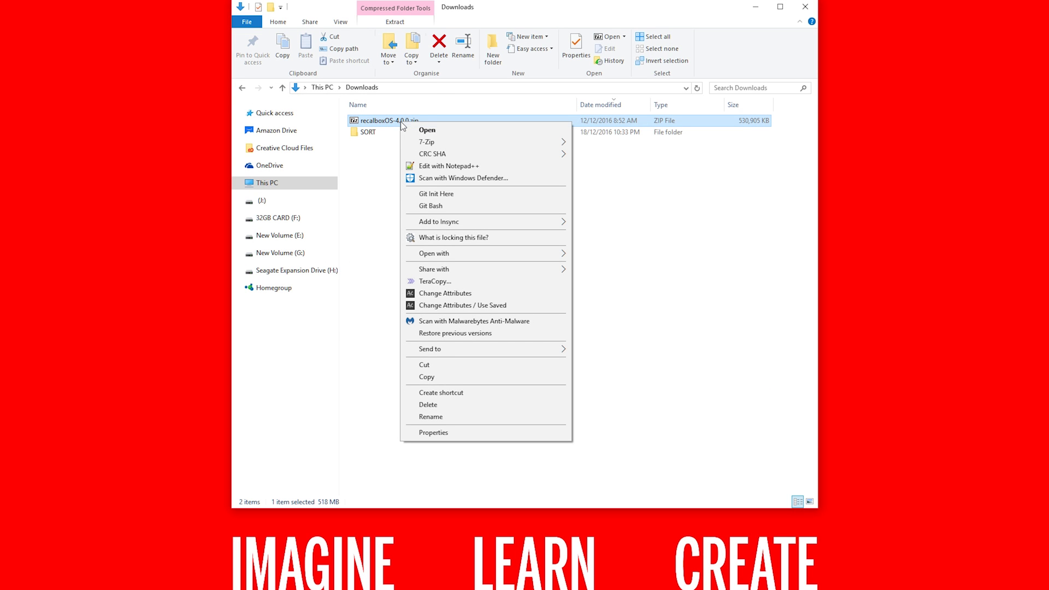
{"action": "mouse_move", "coordinate": [427, 143]}
{"action": "left_click", "coordinate": [652, 191]}
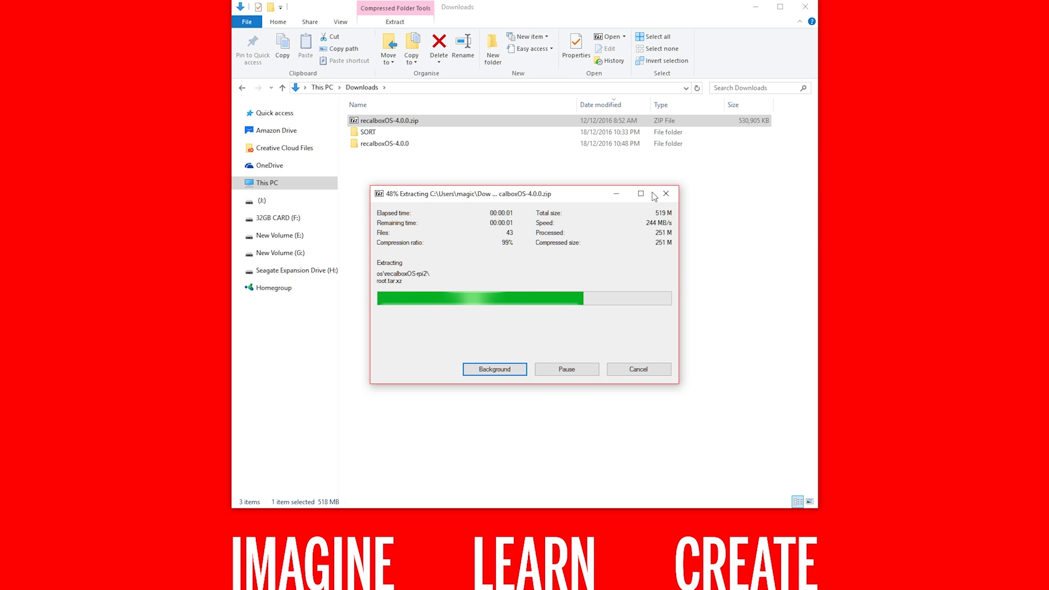
{"action": "double_click", "coordinate": [373, 143]}
Copy all the extracted recalboxOS files and paste them onto 32GB CARD (F:).
{"action": "left_click_drag", "start_coordinate": [469, 371], "coordinate": [353, 105]}
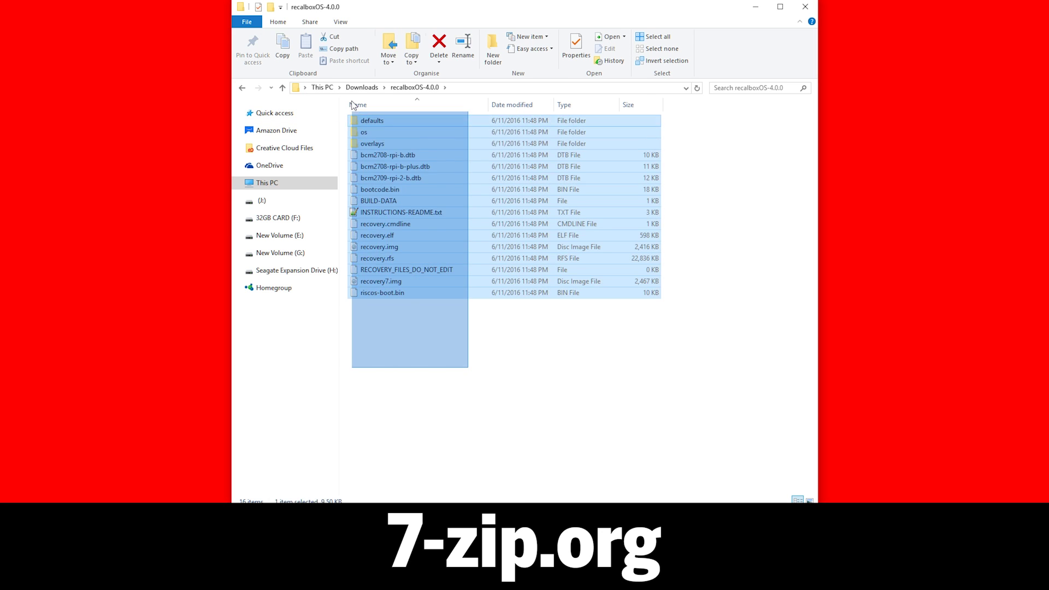
{"action": "right_click", "coordinate": [387, 156]}
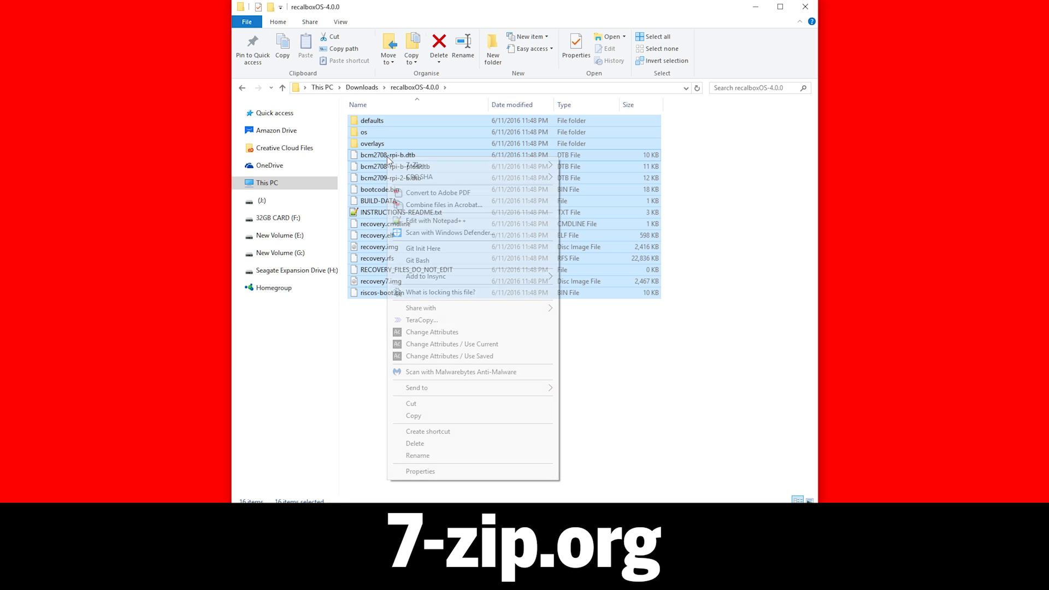
{"action": "left_click", "coordinate": [419, 415]}
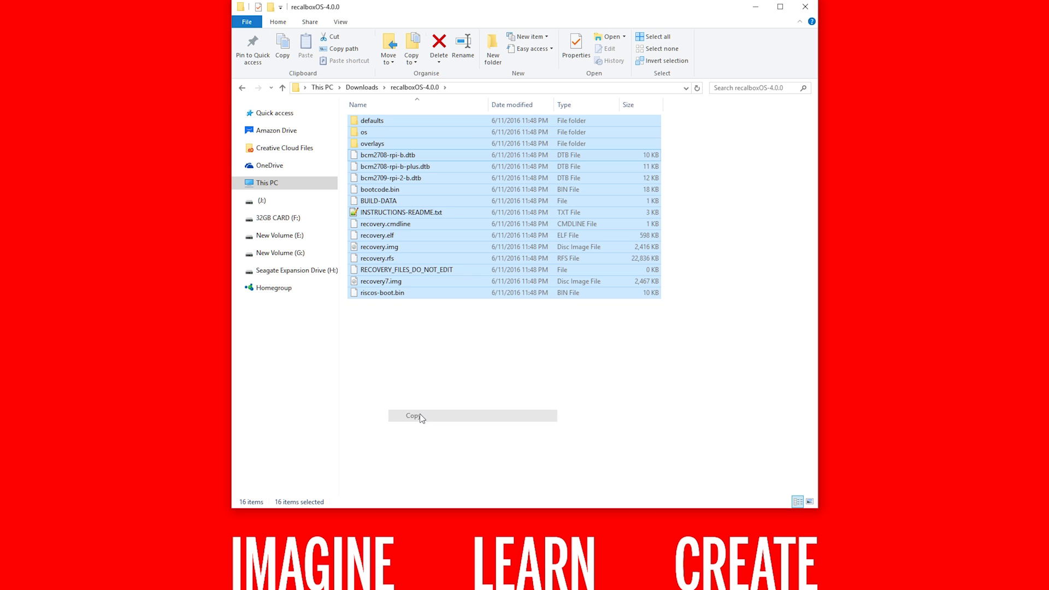
{"action": "left_click", "coordinate": [282, 220]}
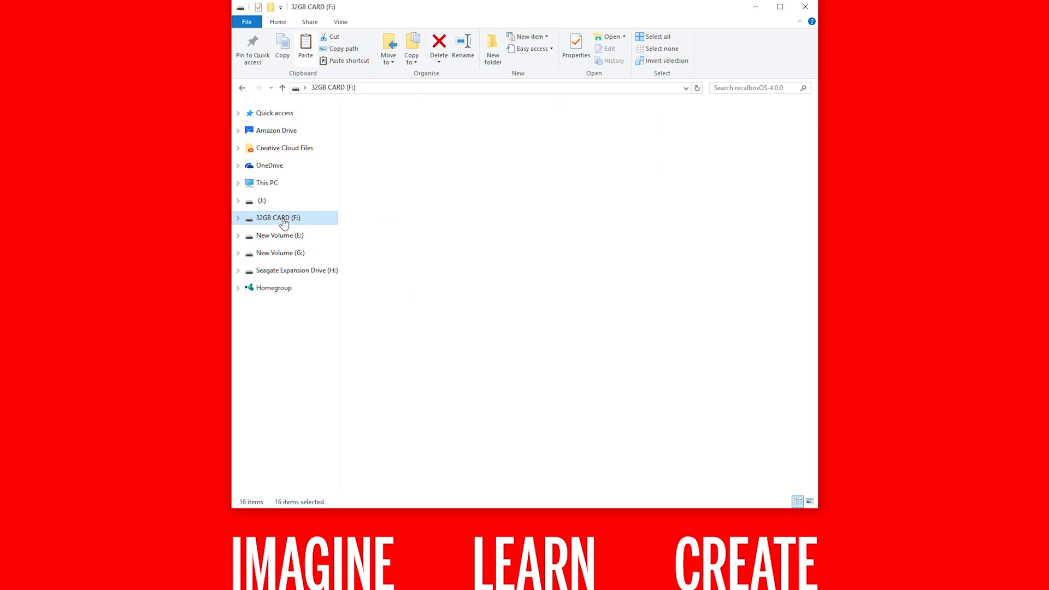
{"action": "right_click", "coordinate": [434, 186]}
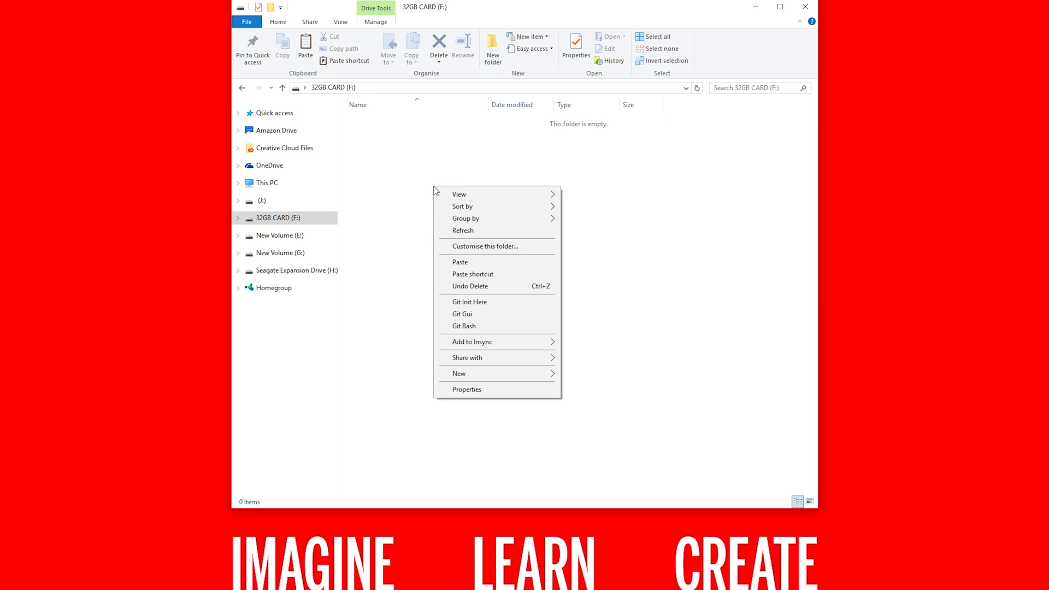
{"action": "left_click", "coordinate": [465, 261]}
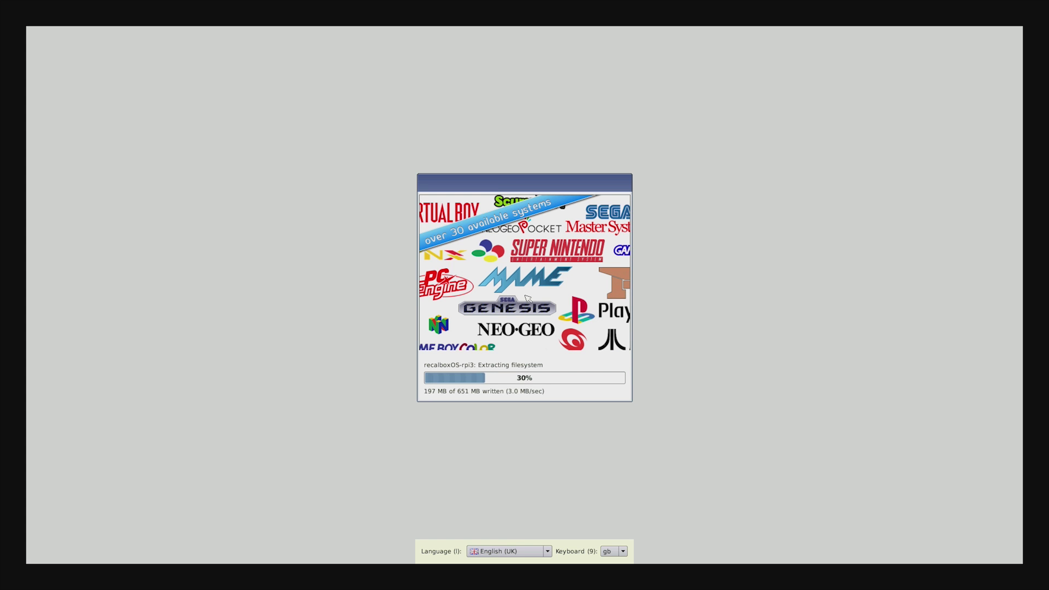
Switch the recalboxOS installer language to English (US).
{"action": "left_click", "coordinate": [548, 552]}
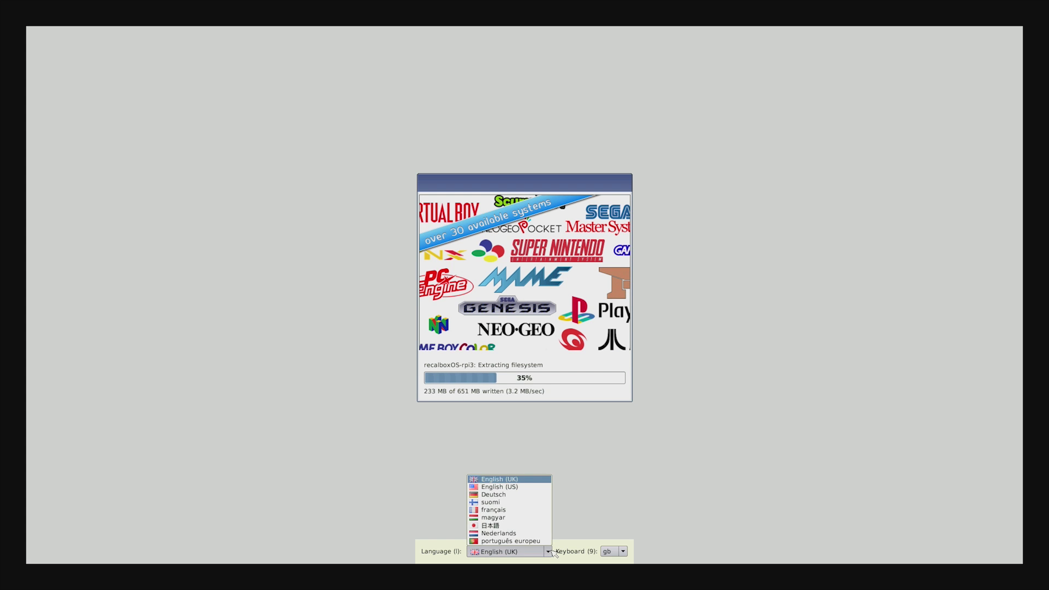
{"action": "left_click", "coordinate": [537, 487]}
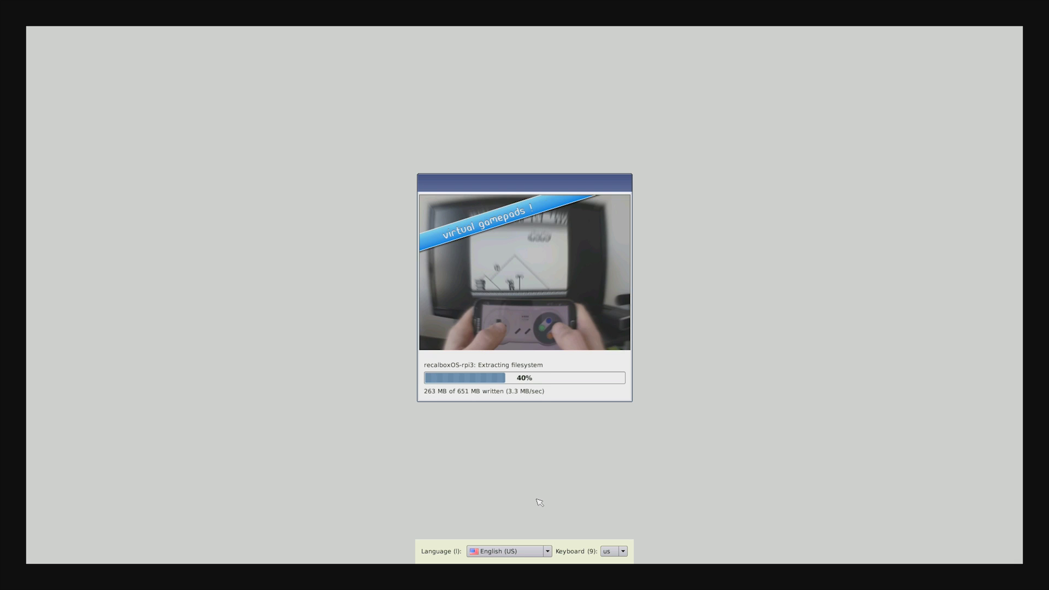